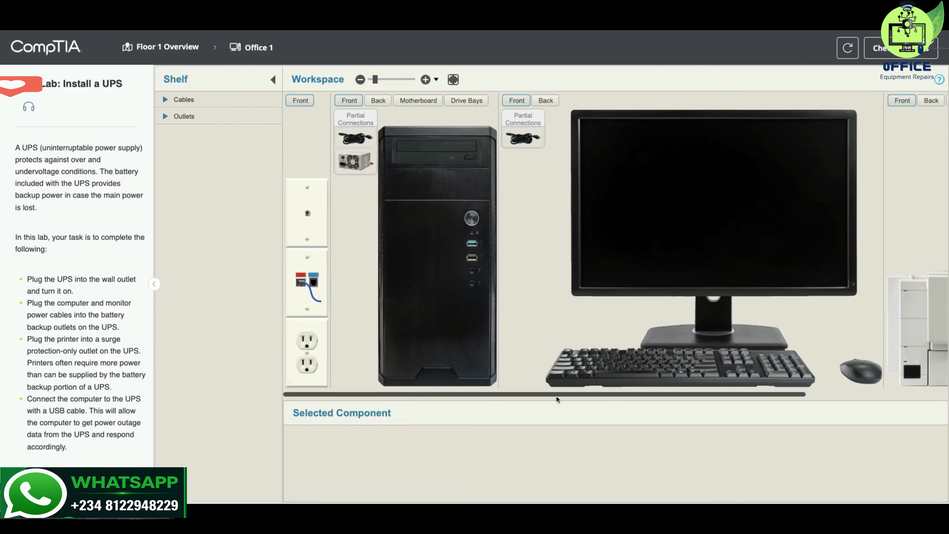
- Add the 650 VA, 8-outlet UPS from the shelf's outlets to the Office 1 workspace
scroll(674, 397, right, 3)
scroll(675, 396, right, 2)
scroll(675, 396, left, 4)
click(165, 117)
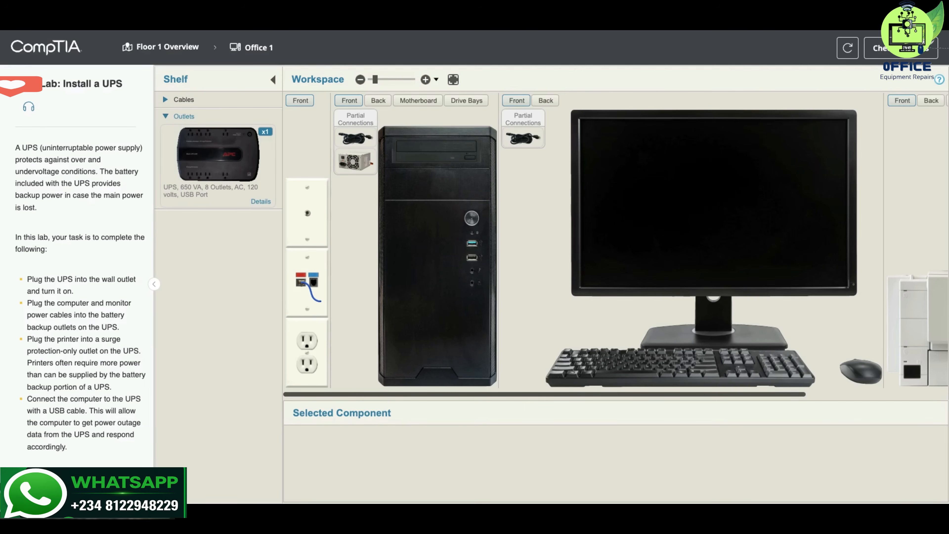
click(206, 164)
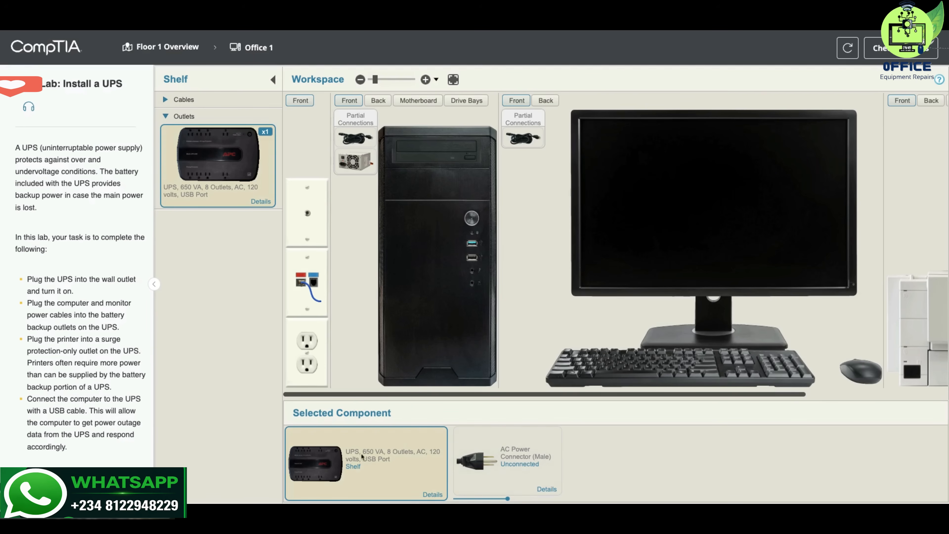
drag(326, 467, 382, 324)
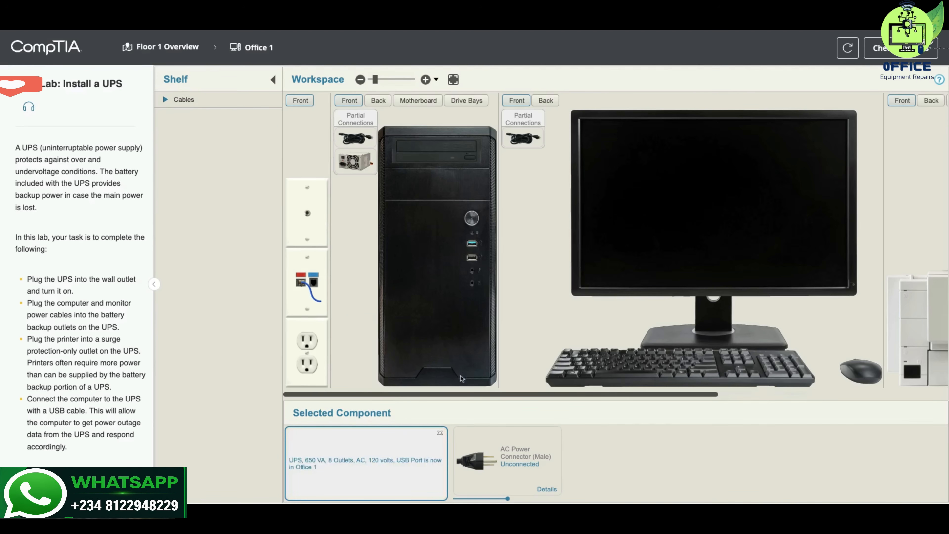
- Plug the UPS's male AC power connector into the lower wall outlet
scroll(585, 398, right, 5)
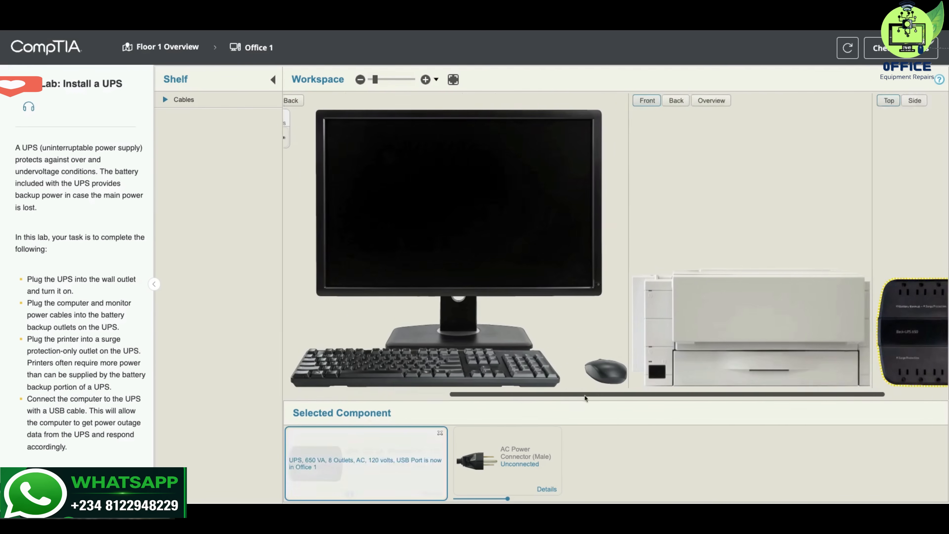
scroll(585, 397, right, 3)
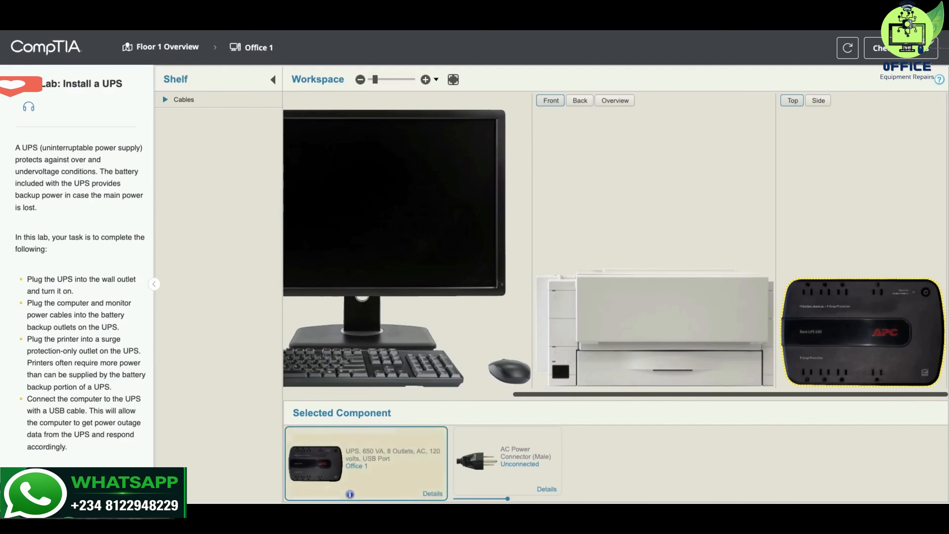
scroll(691, 397, left, 5)
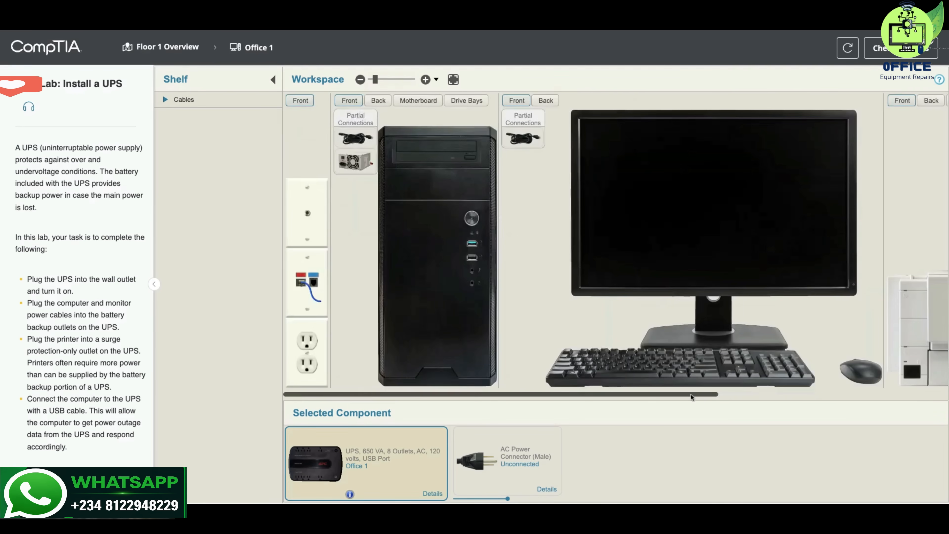
click(469, 455)
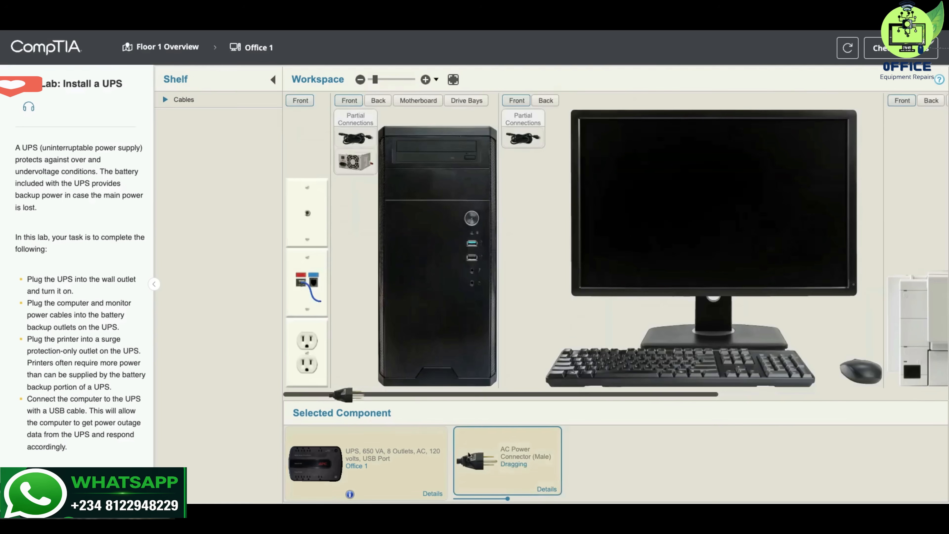
drag(469, 455, 311, 370)
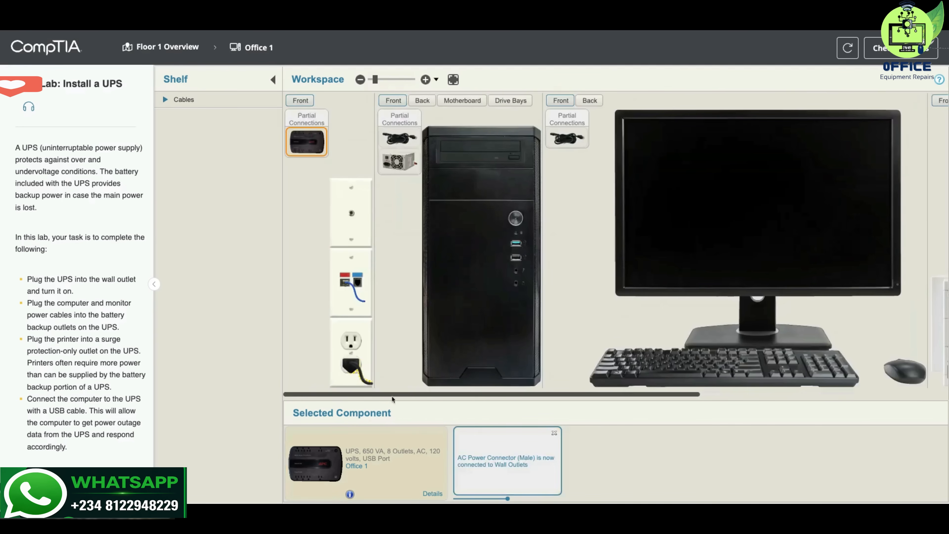
- Plug the free end of the computer's power cable into the first battery backup outlet on the UPS
scroll(394, 399, right, 5)
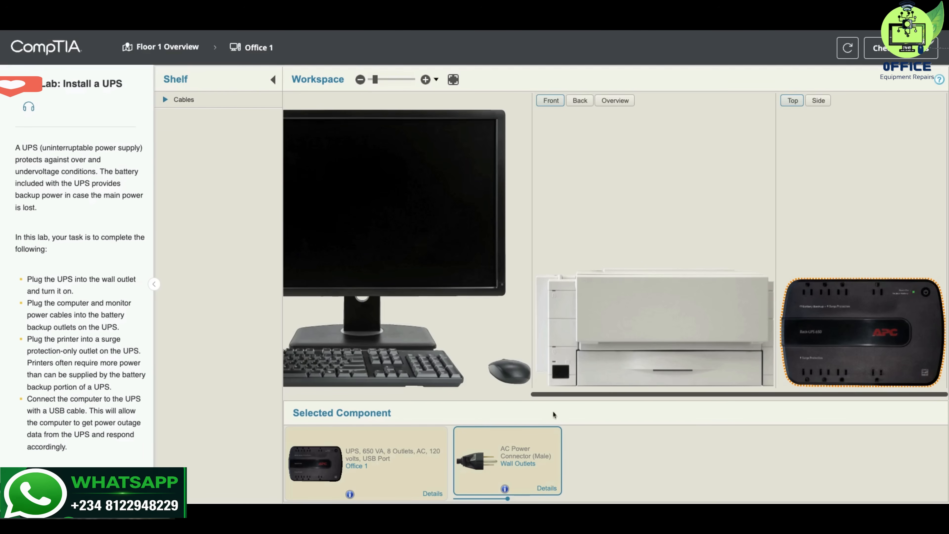
scroll(559, 396, left, 5)
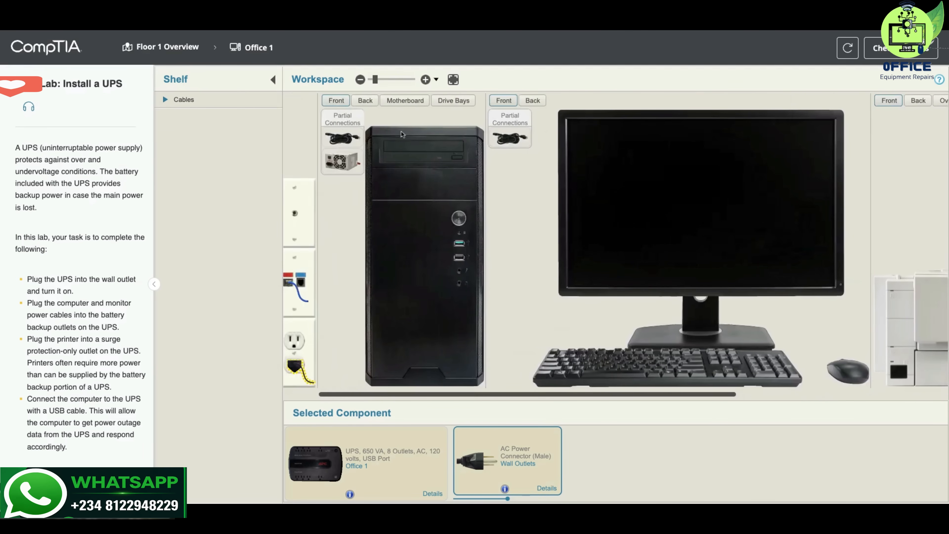
click(366, 101)
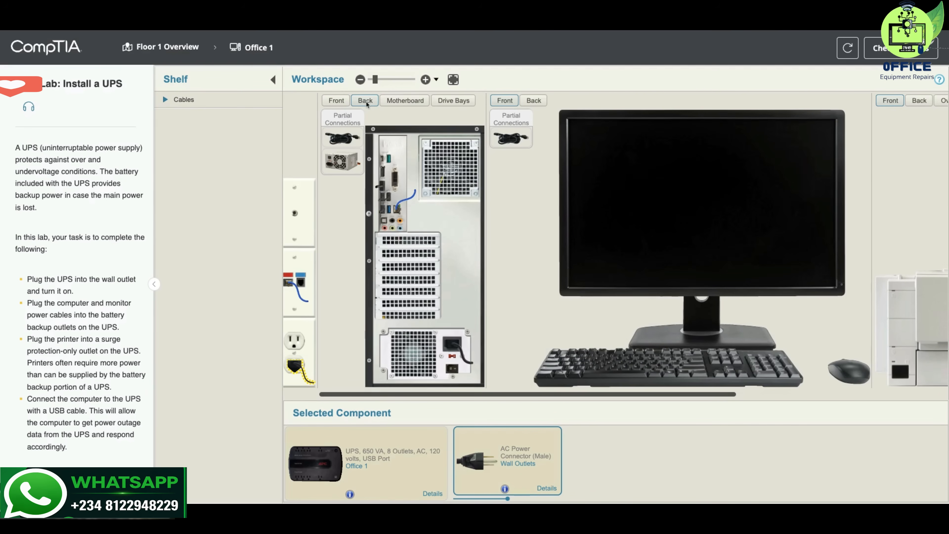
click(452, 346)
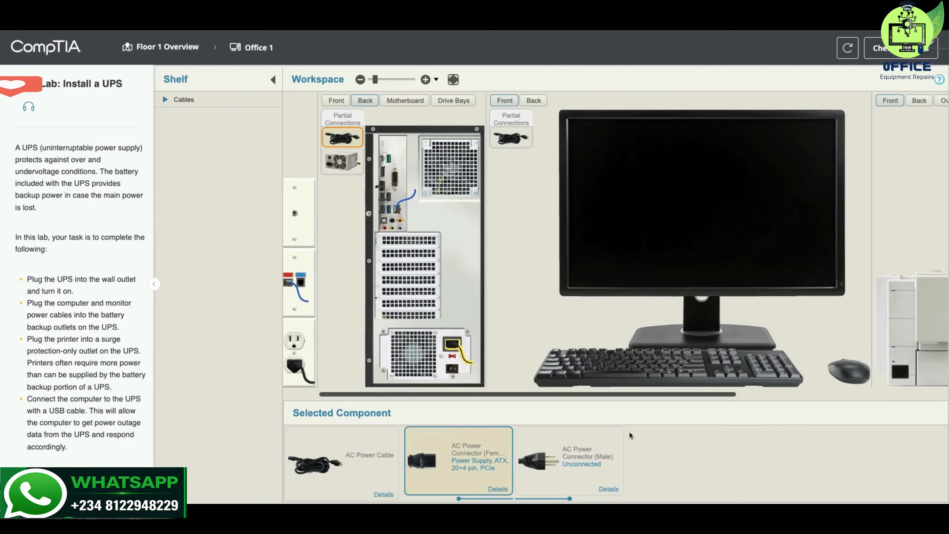
drag(541, 394, 548, 394)
scroll(548, 395, right, 5)
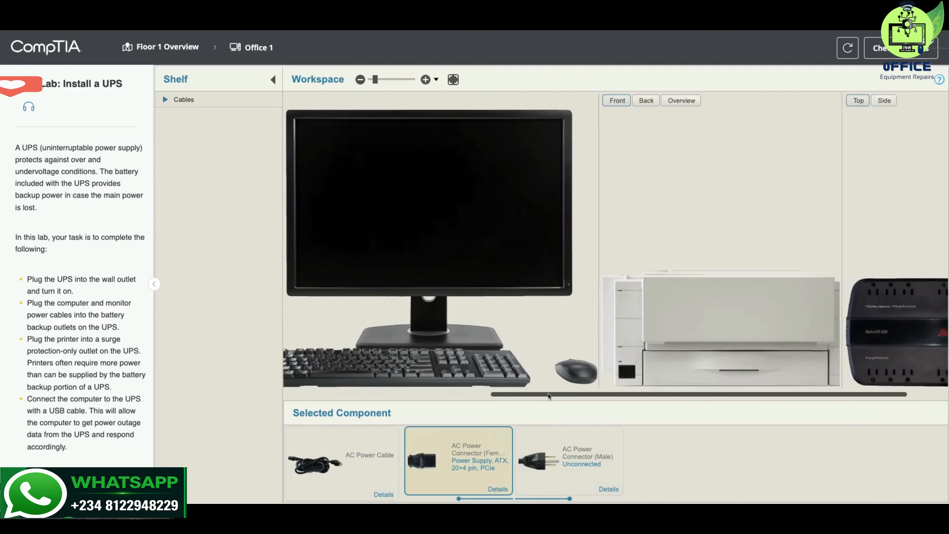
drag(536, 467, 830, 316)
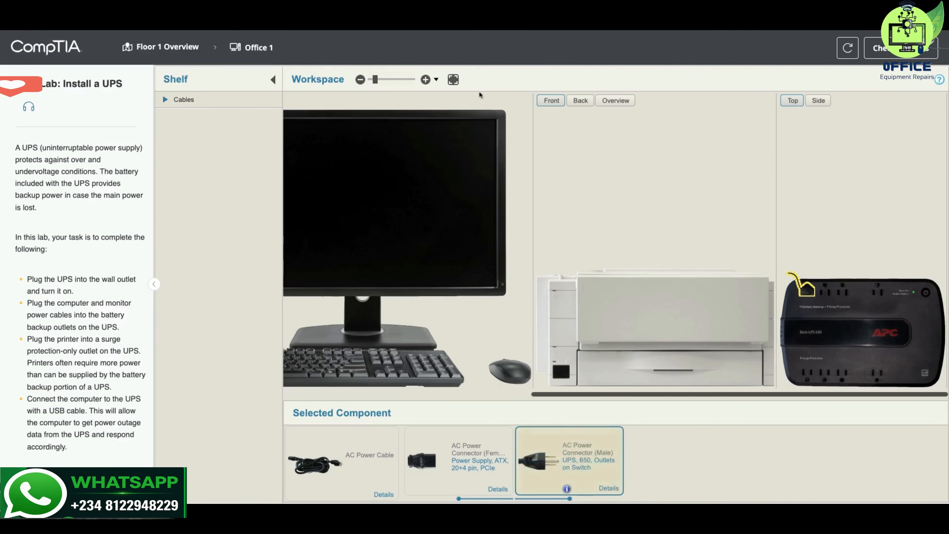
- Examine the UPS's top face to tell its battery backup outlets from its surge protection-only outlets
click(426, 80)
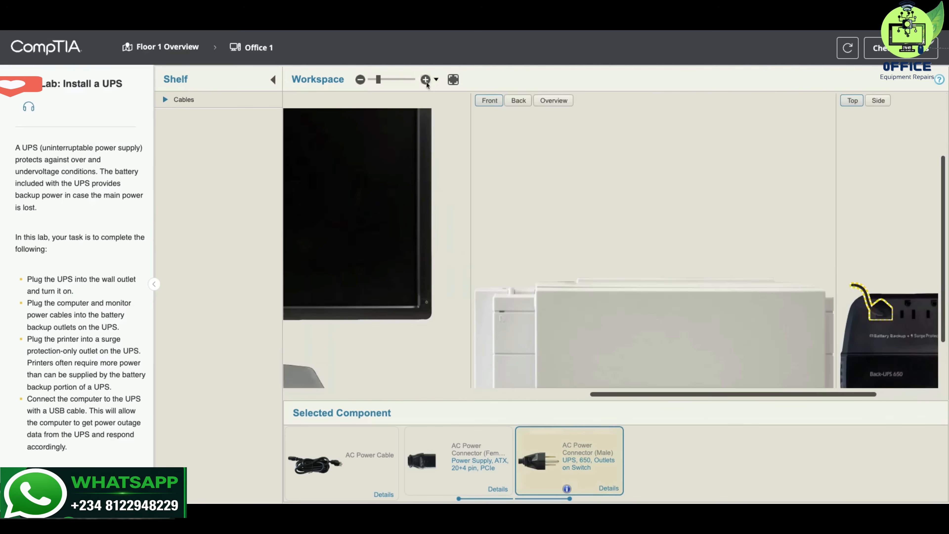
scroll(709, 397, right, 5)
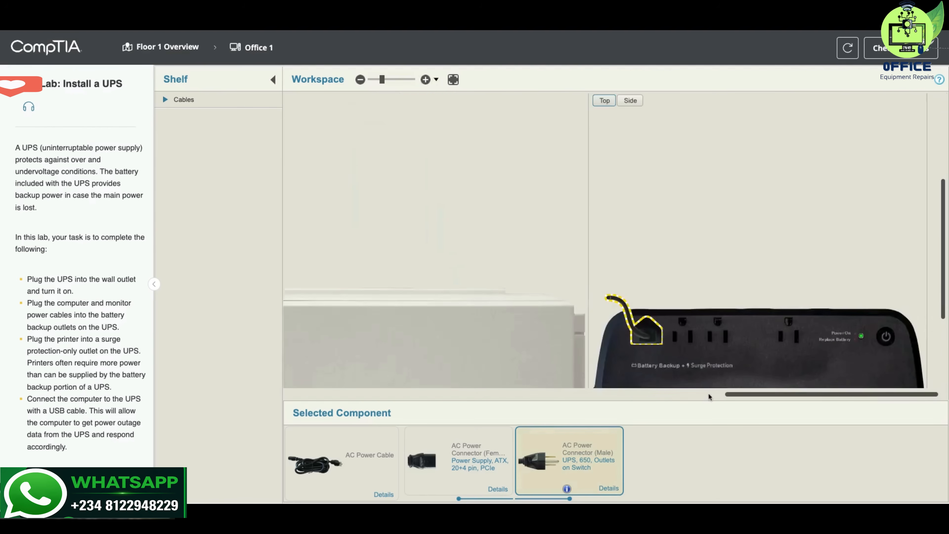
scroll(944, 247, down, 5)
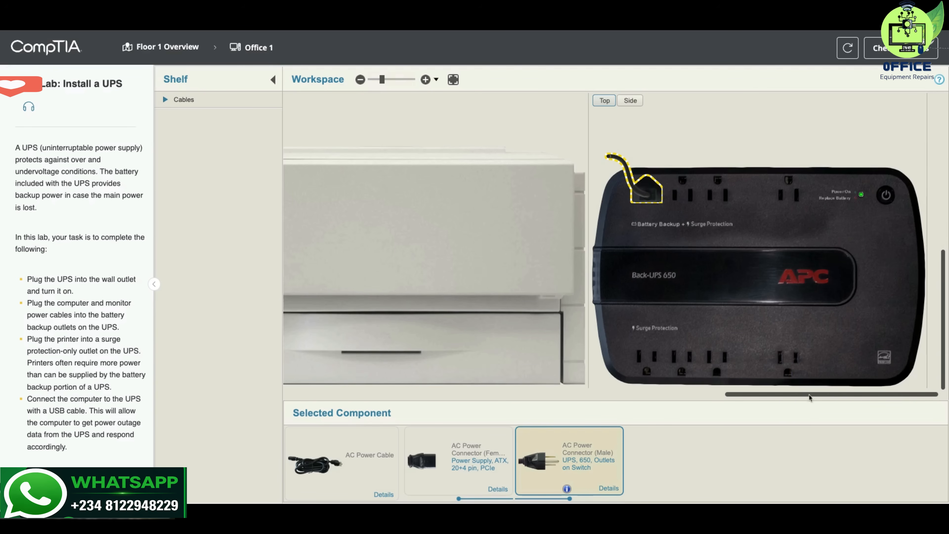
scroll(808, 397, left, 5)
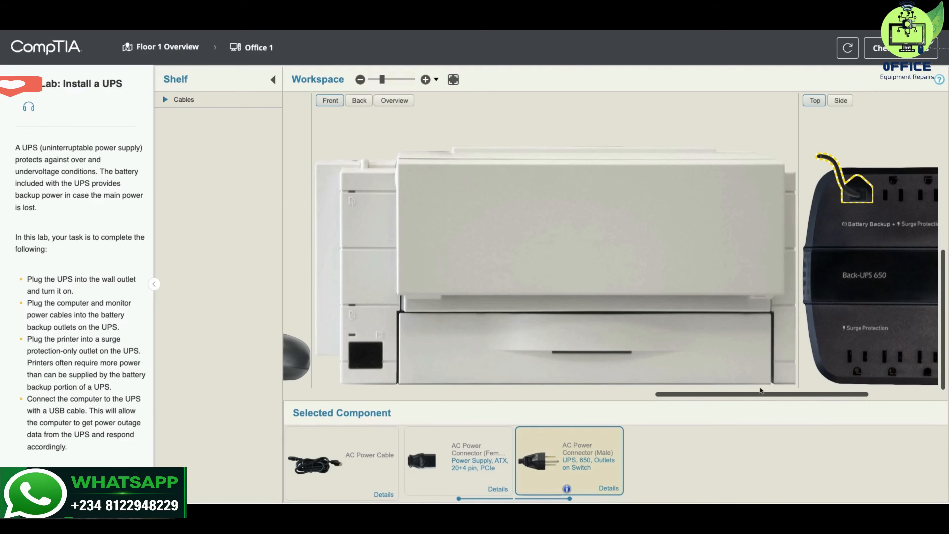
scroll(758, 395, left, 5)
scroll(758, 395, left, 4)
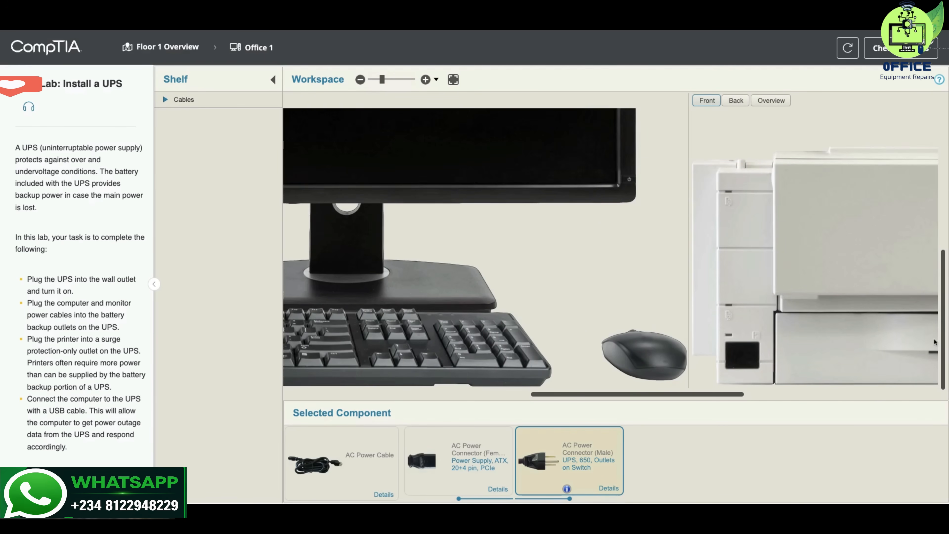
click(457, 81)
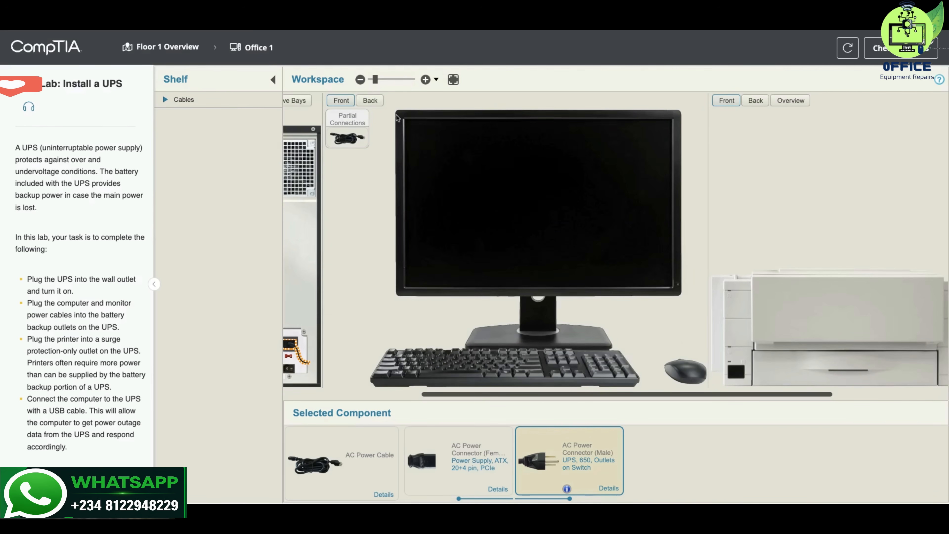
- Plug the monitor's power cable into the second battery backup outlet and the printer's into the first surge protection-only outlet on the UPS
click(370, 101)
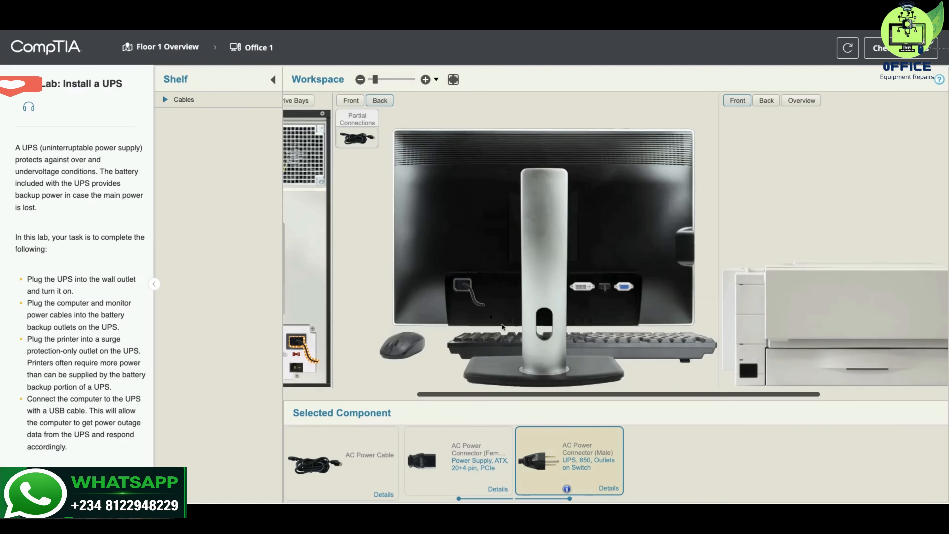
click(471, 292)
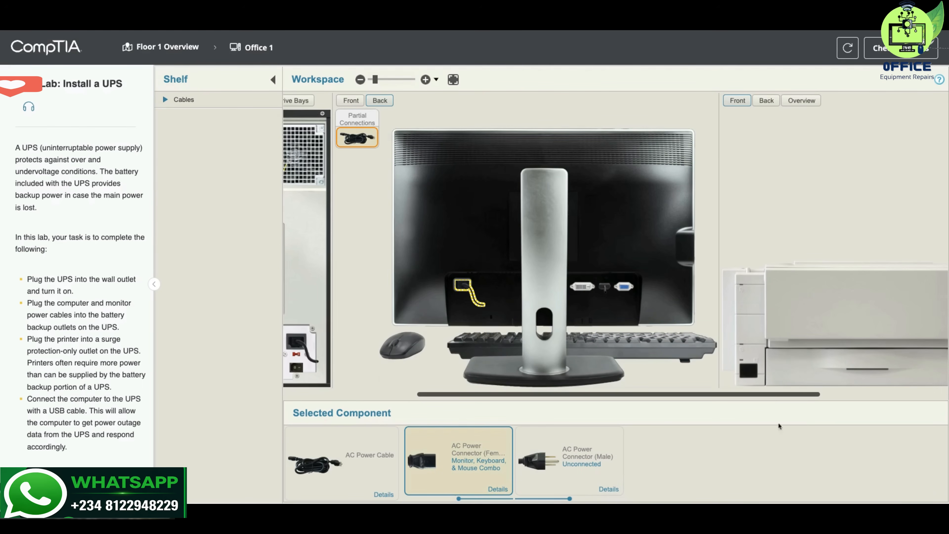
scroll(774, 395, right, 5)
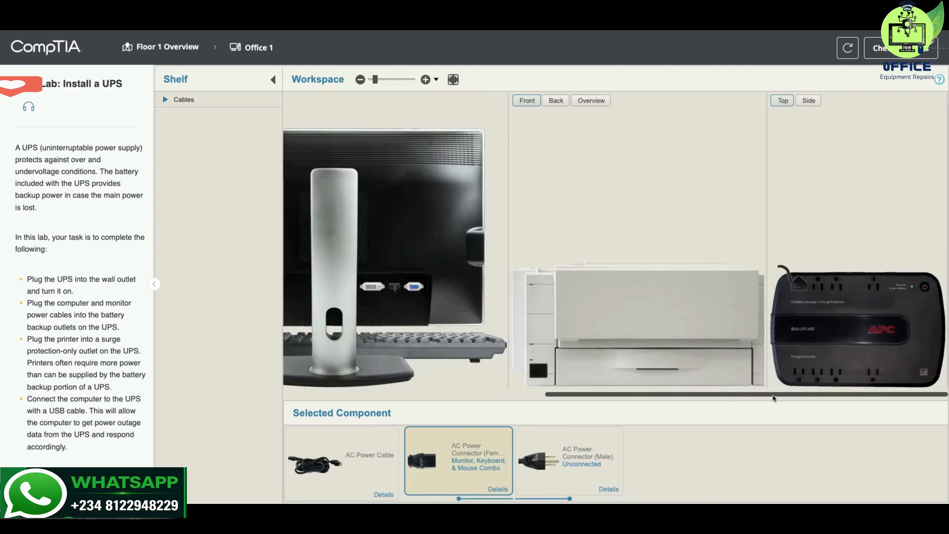
drag(534, 466, 825, 297)
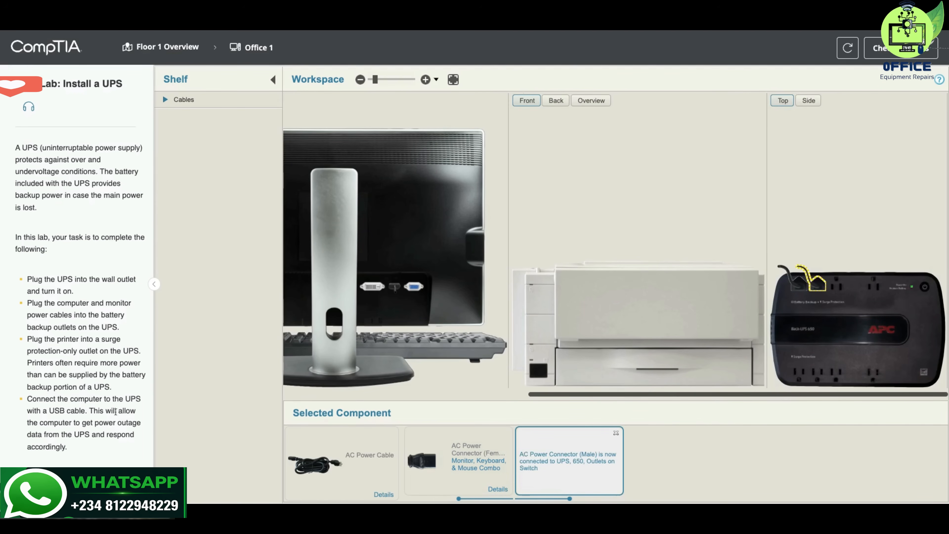
click(665, 318)
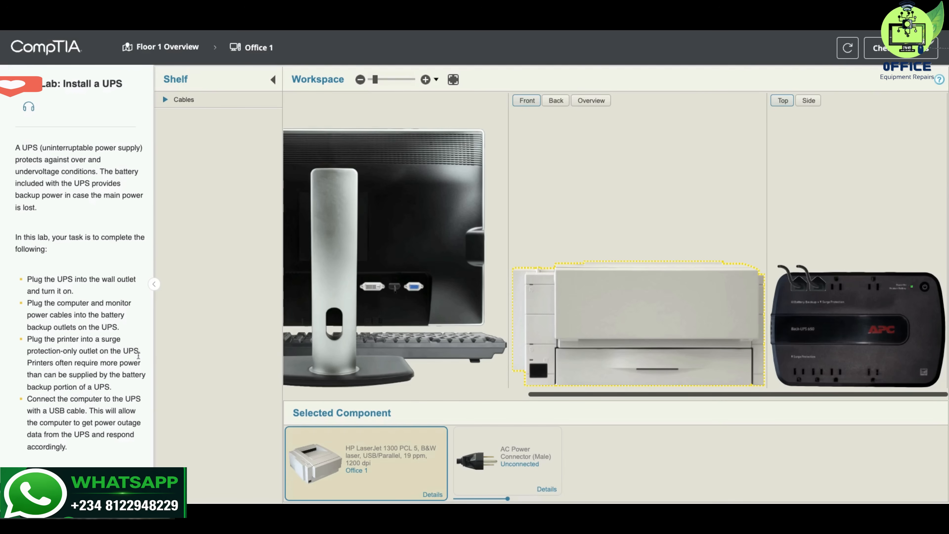
drag(480, 457, 799, 374)
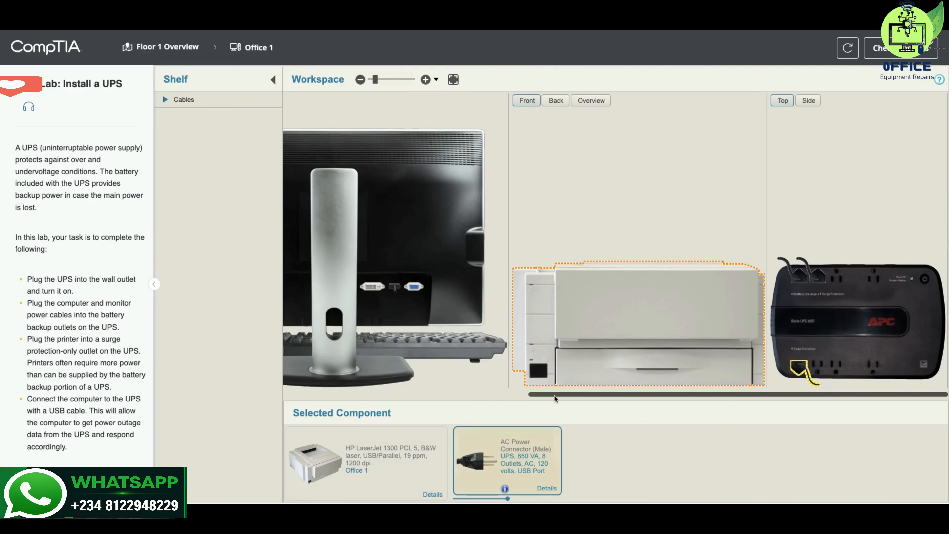
- Take the USB Cable (A/B) from the shelf and connect its Type B end to the USB port on the UPS's side
scroll(555, 398, left, 10)
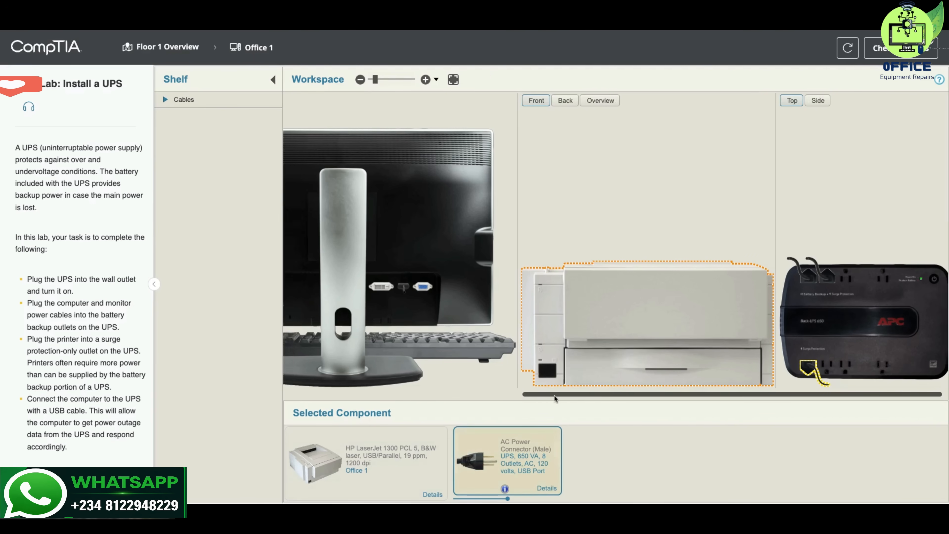
scroll(616, 243, left, 5)
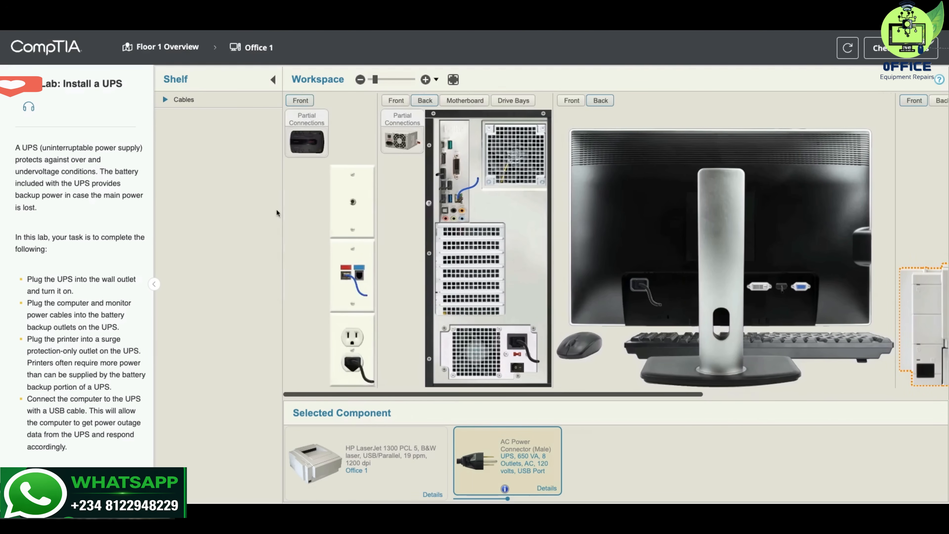
click(165, 99)
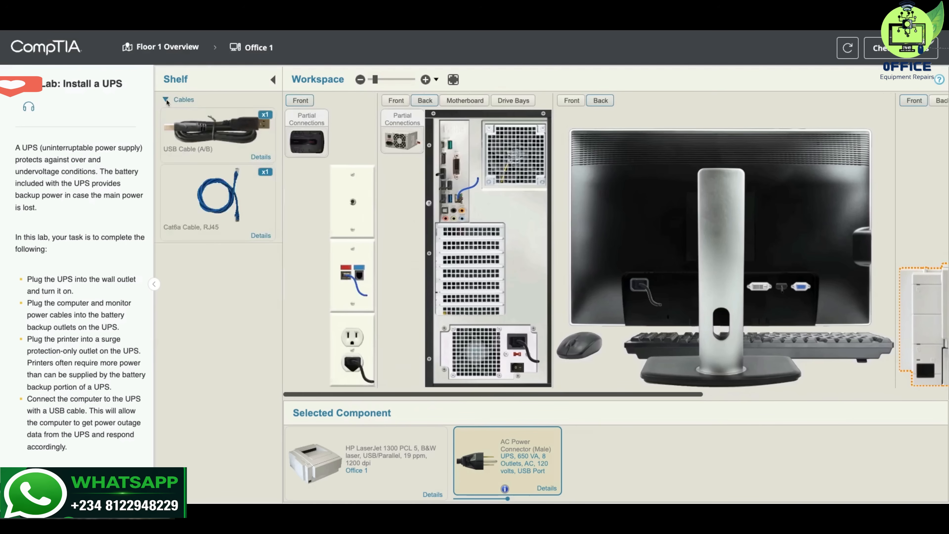
click(202, 124)
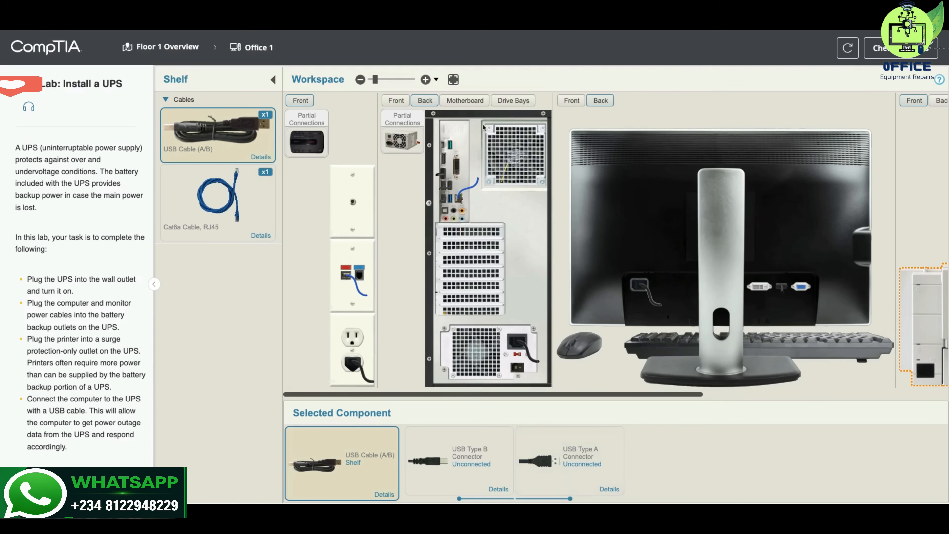
click(426, 80)
click(425, 80)
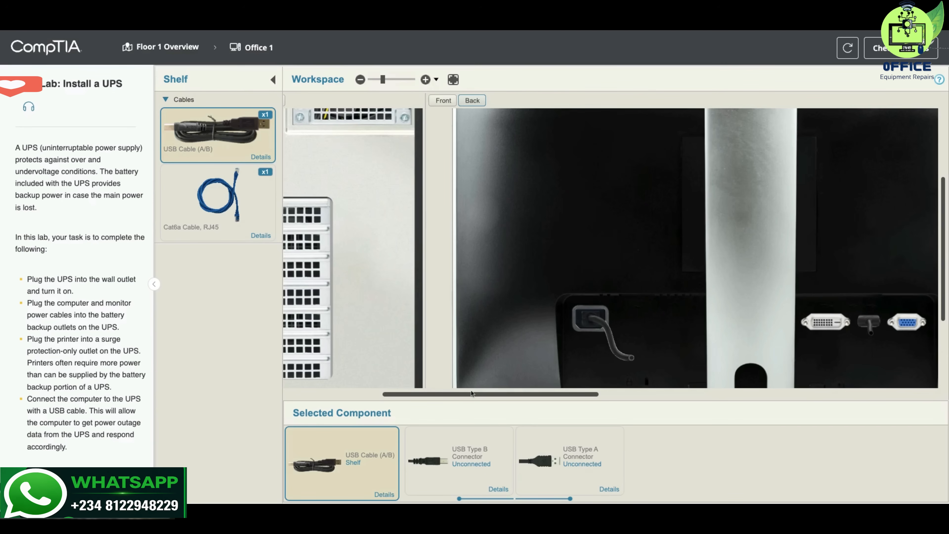
scroll(472, 393, left, 5)
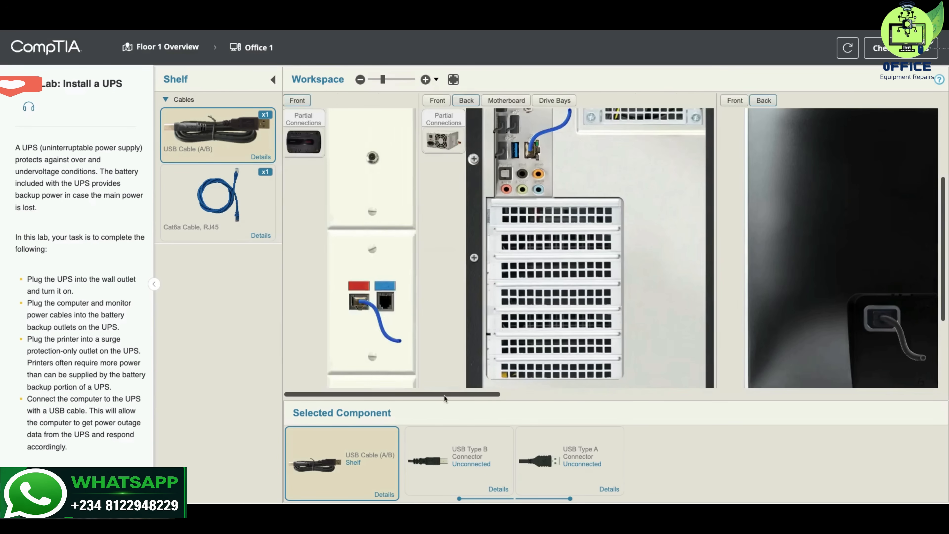
scroll(444, 396, right, 10)
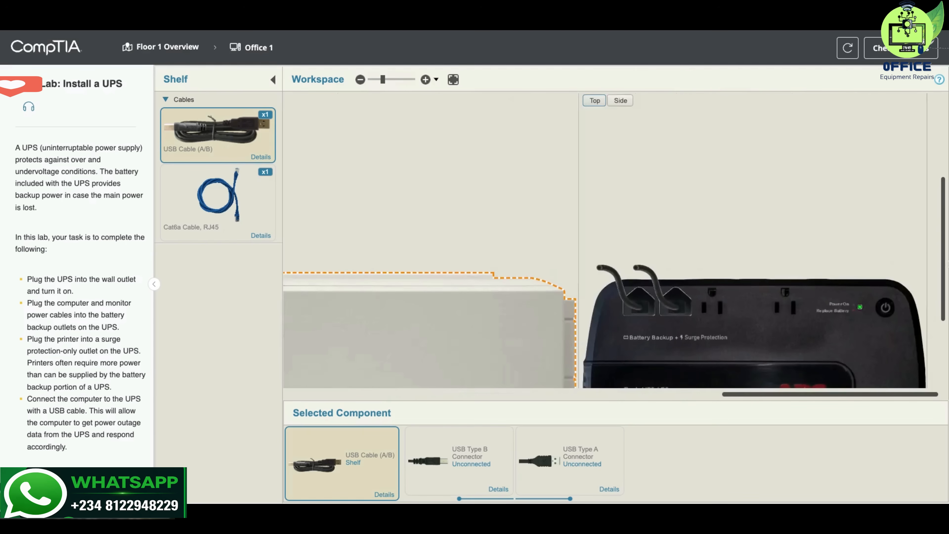
scroll(943, 260, down, 2)
scroll(943, 259, down, 4)
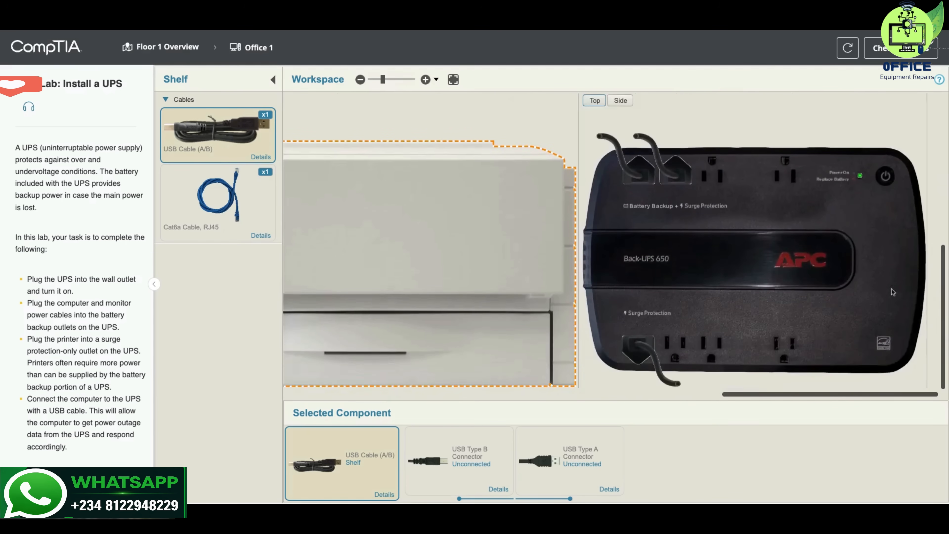
click(620, 101)
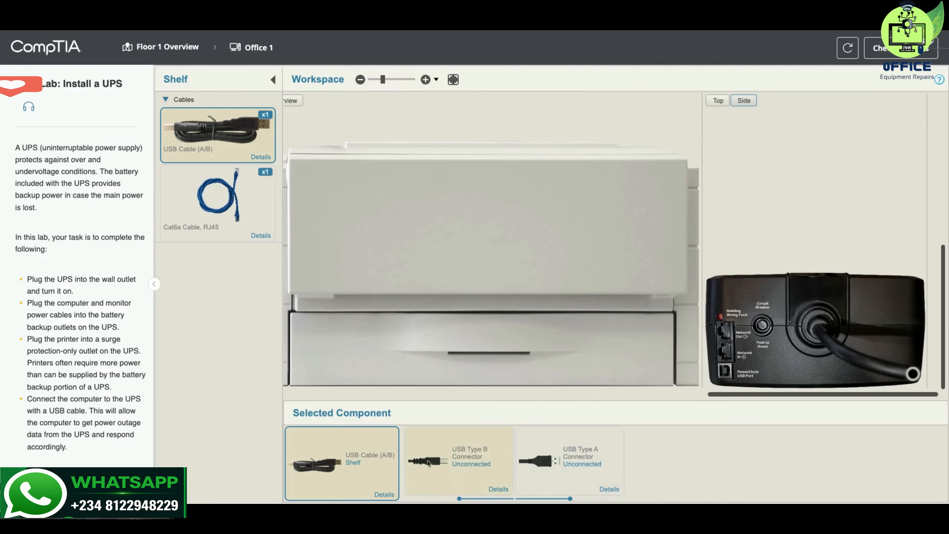
drag(427, 463, 747, 395)
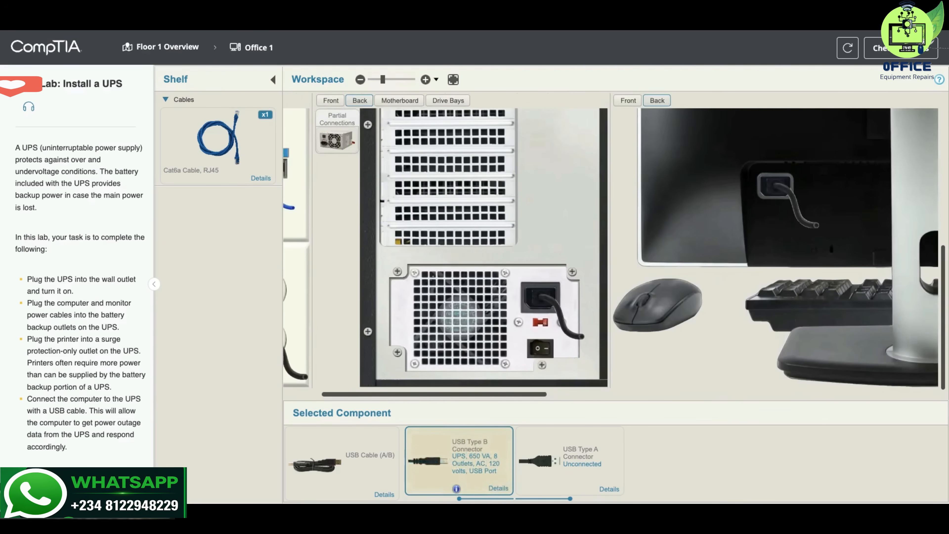
- Connect the USB cable's Type A end to the free blue USB port beside the network port on the computer's back
scroll(945, 285, up, 5)
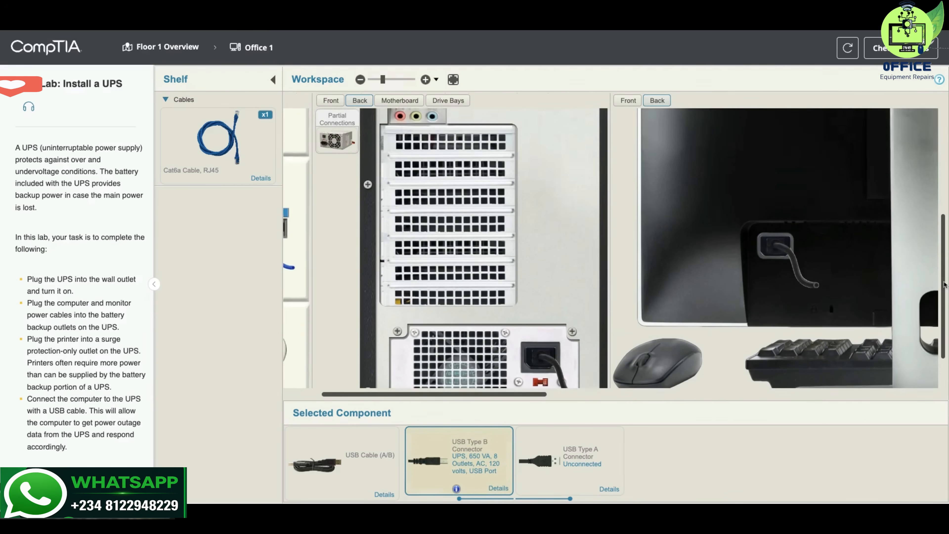
scroll(945, 285, up, 1)
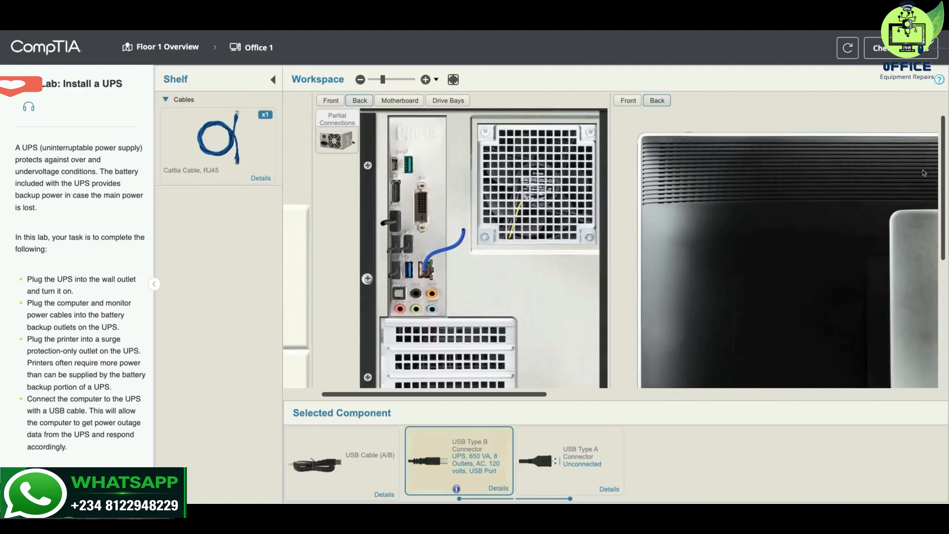
drag(540, 463, 450, 292)
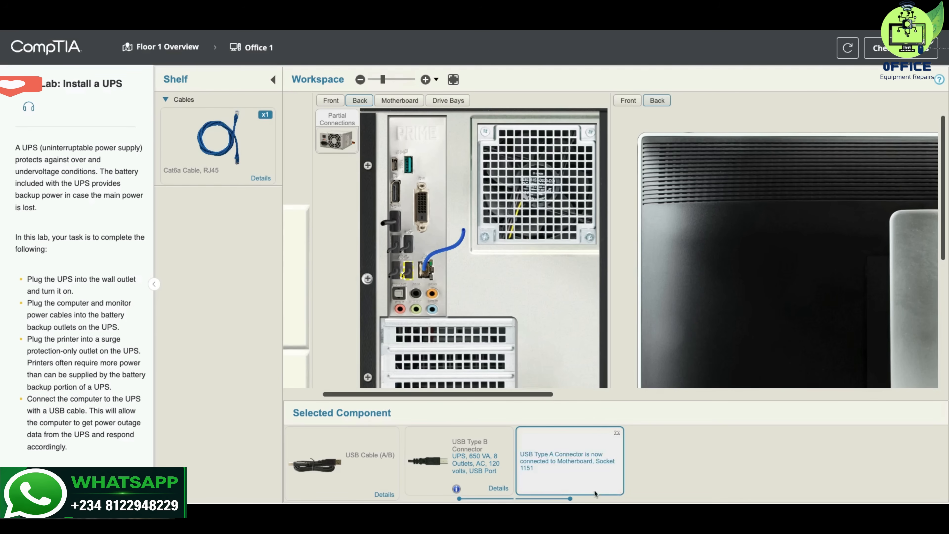